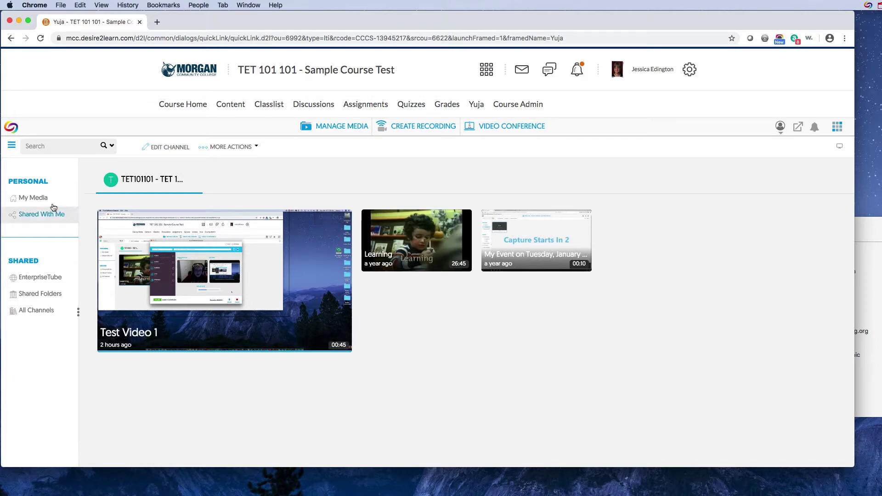
View the sharing links of Test Video 1_edited from the personal media library, then leave its details.
click(33, 199)
mouse_move(146, 253)
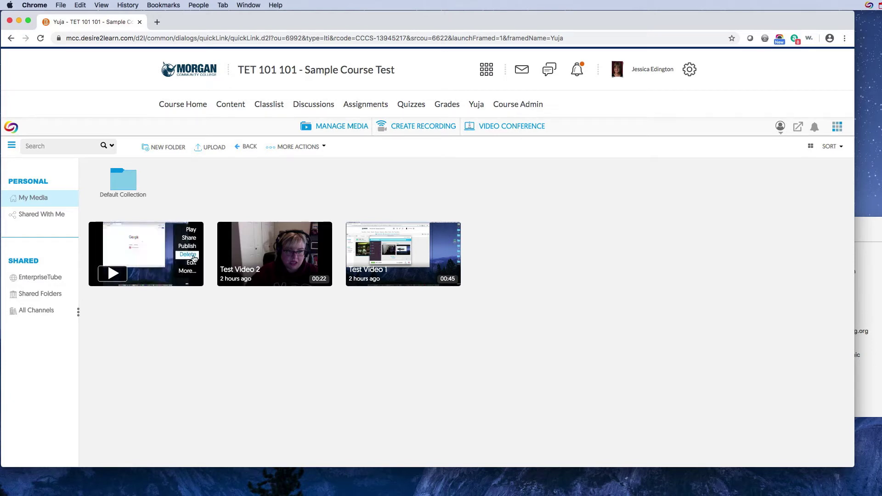
click(187, 271)
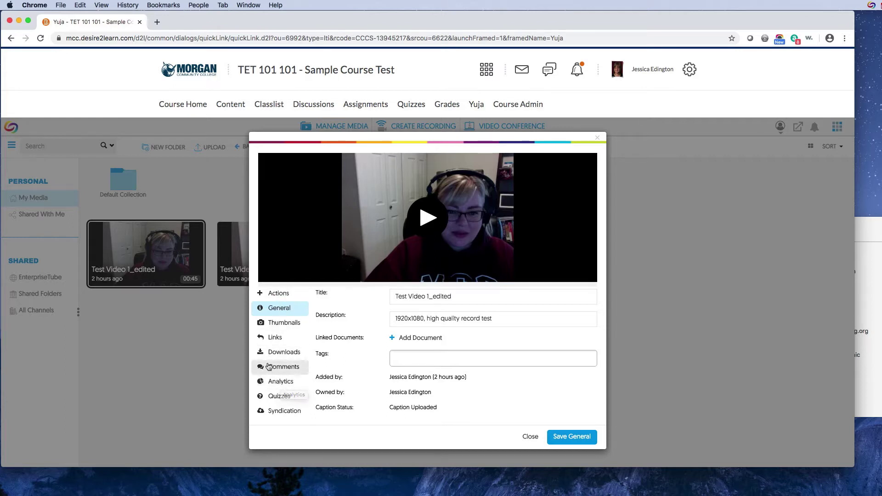
click(278, 341)
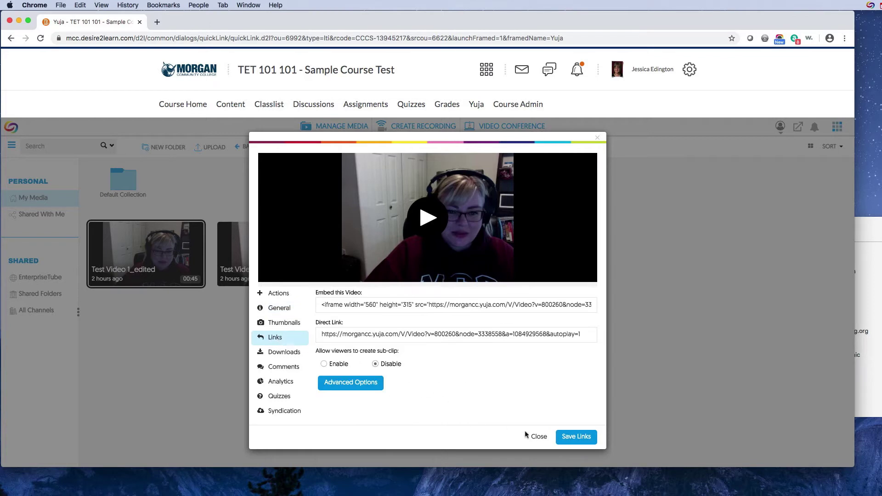
click(538, 437)
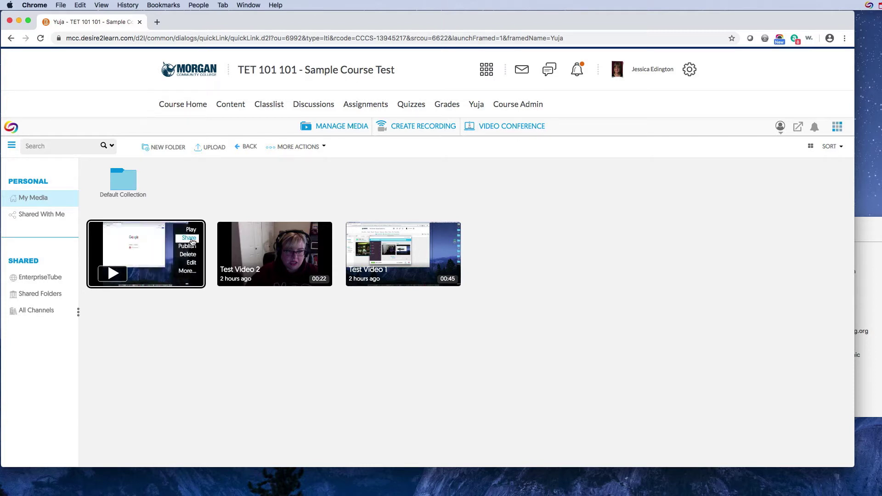
Select the direct link of Test Video 1_edited, save its link settings and close the details.
click(192, 274)
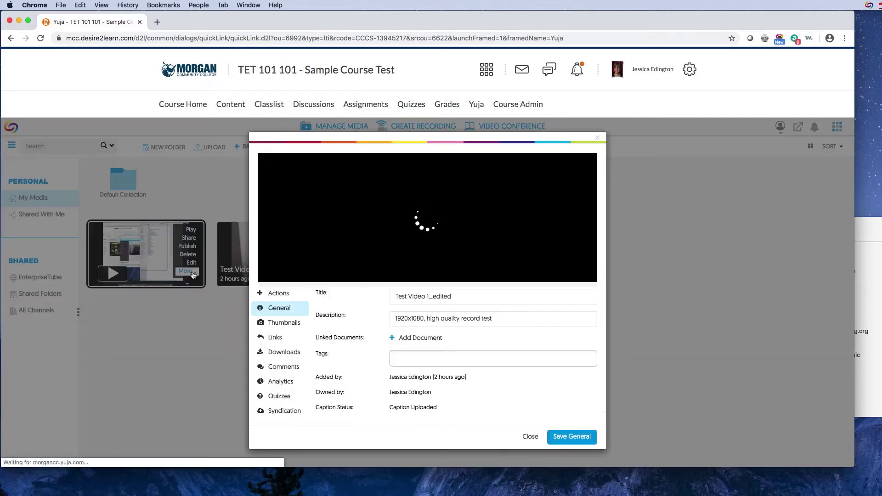
click(270, 338)
click(346, 335)
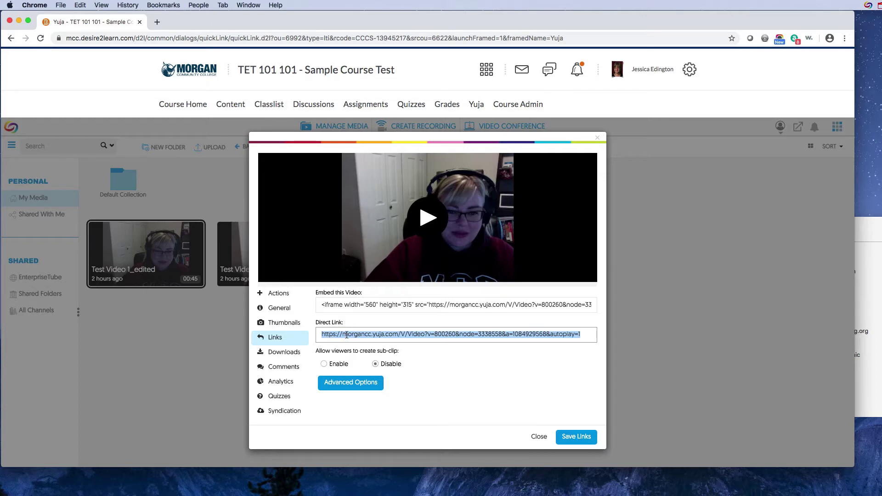
click(332, 305)
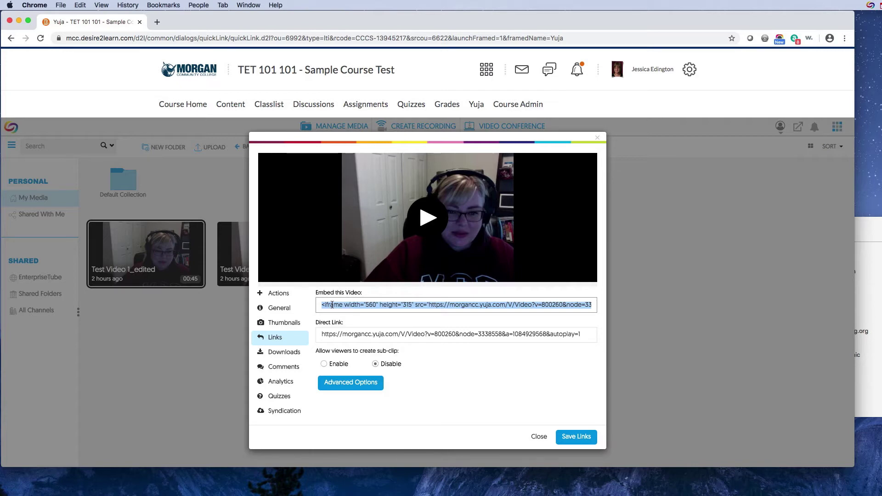
click(336, 335)
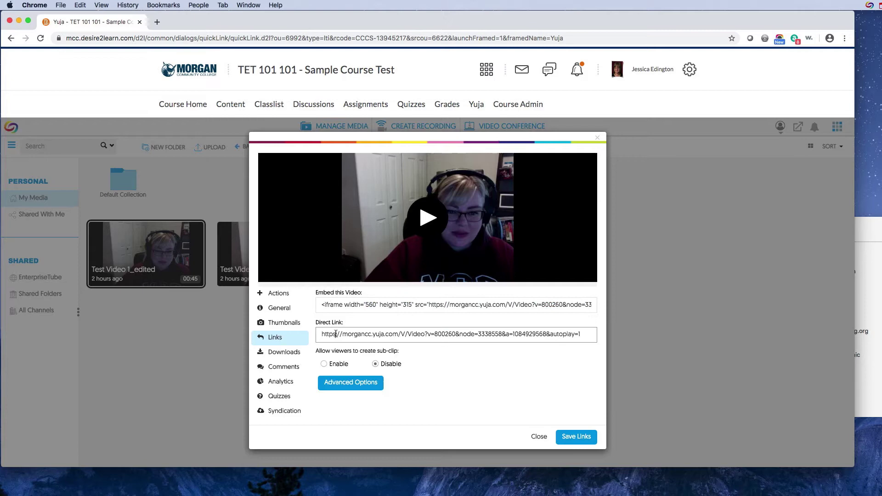
click(336, 334)
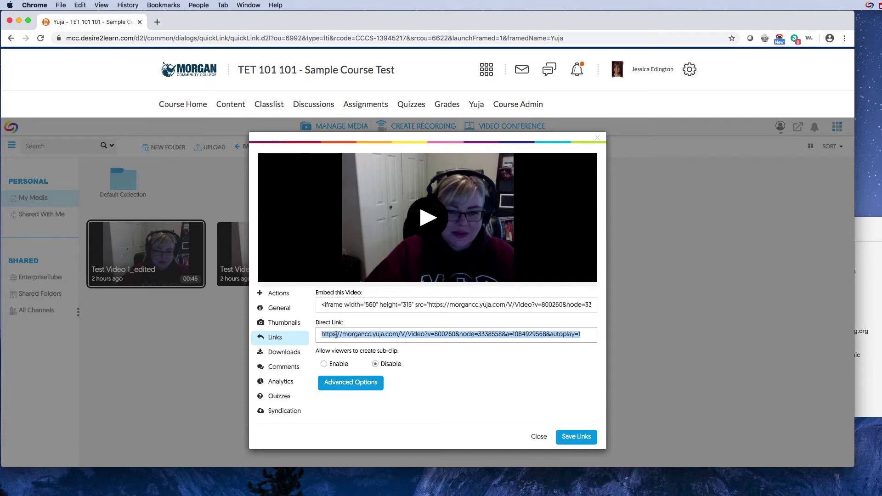
click(576, 437)
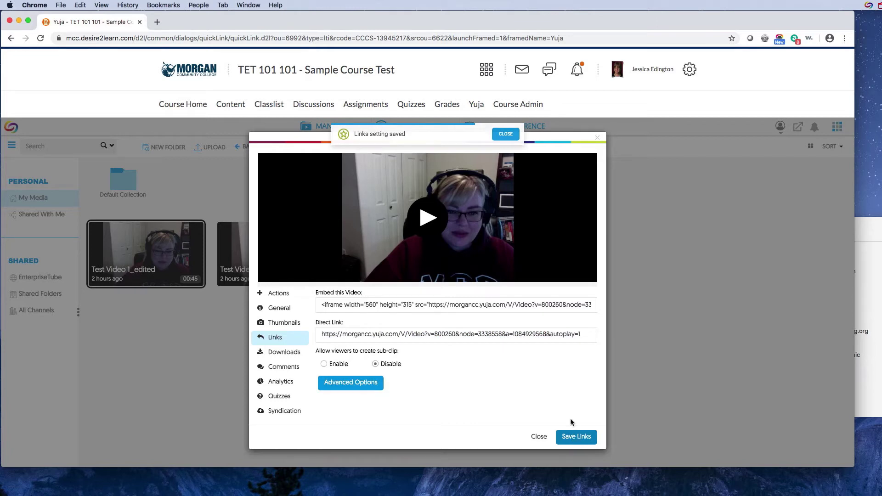
click(539, 437)
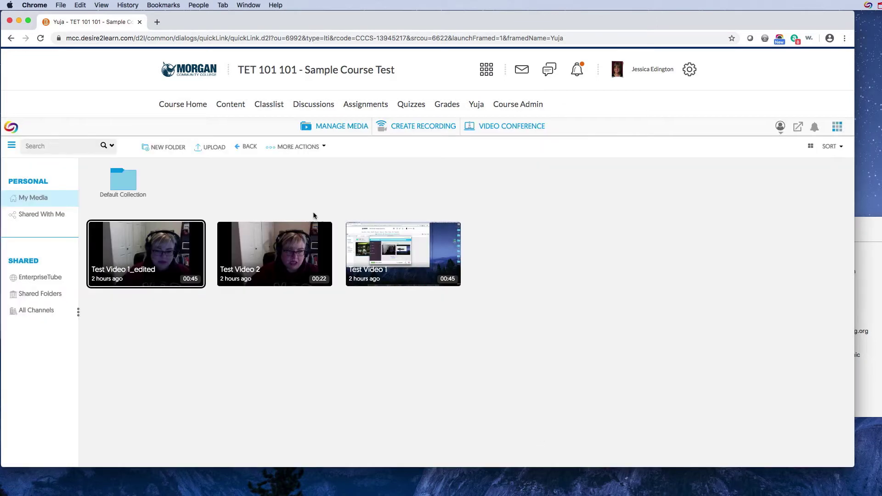
Begin a new link topic inside the Unit 1 Research Paper module.
click(232, 107)
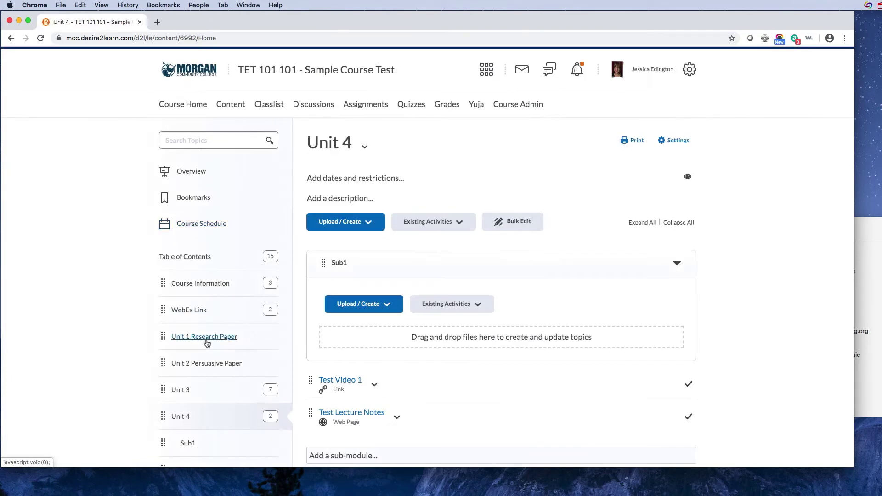
click(207, 338)
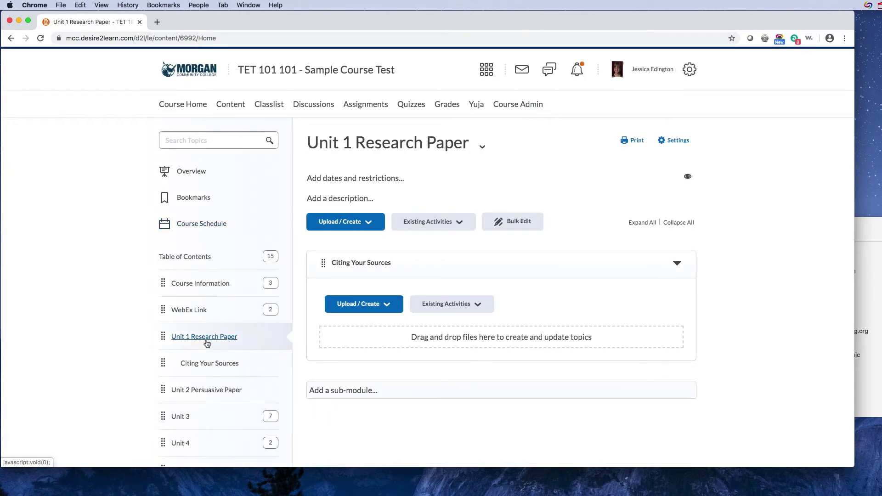
scroll(312, 343, down, 1)
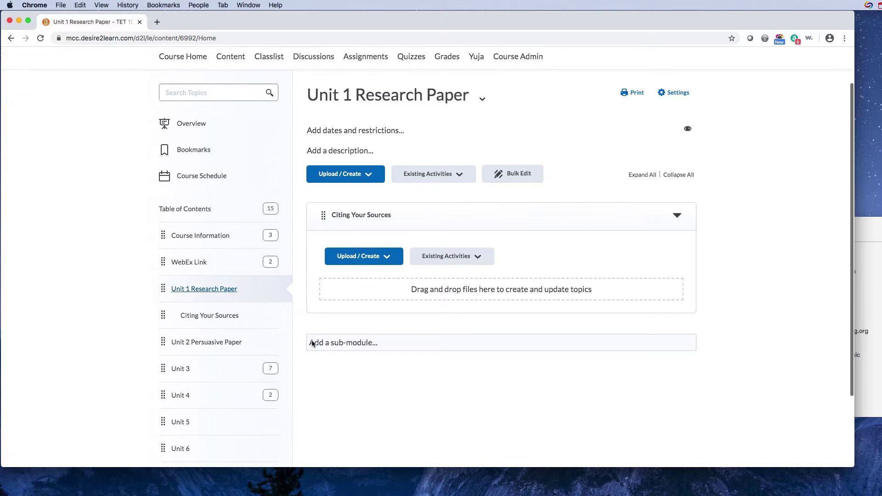
click(350, 162)
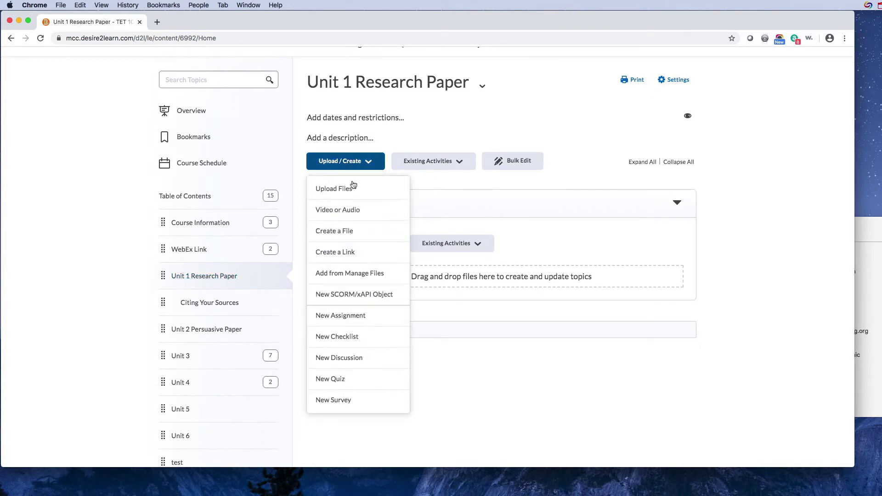
click(344, 253)
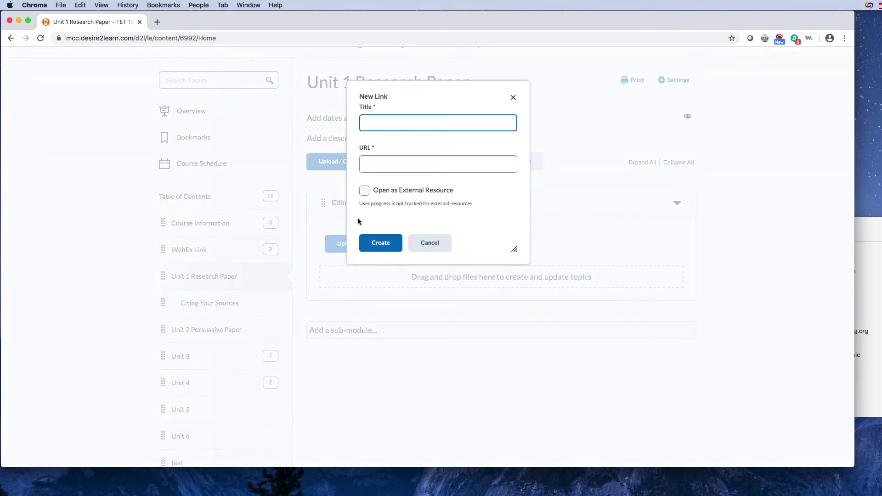
text(VIDE)
text(O:)
text( Test Vid)
text(eo 1)
Title the link VIDEO: Test Video 1, paste the YuJa direct link as its address and create it.
drag(390, 123, 466, 124)
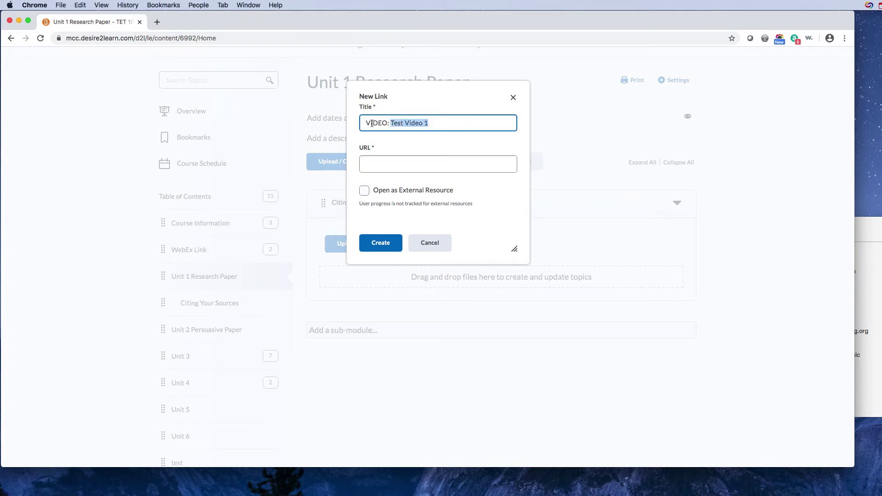
drag(365, 122, 390, 122)
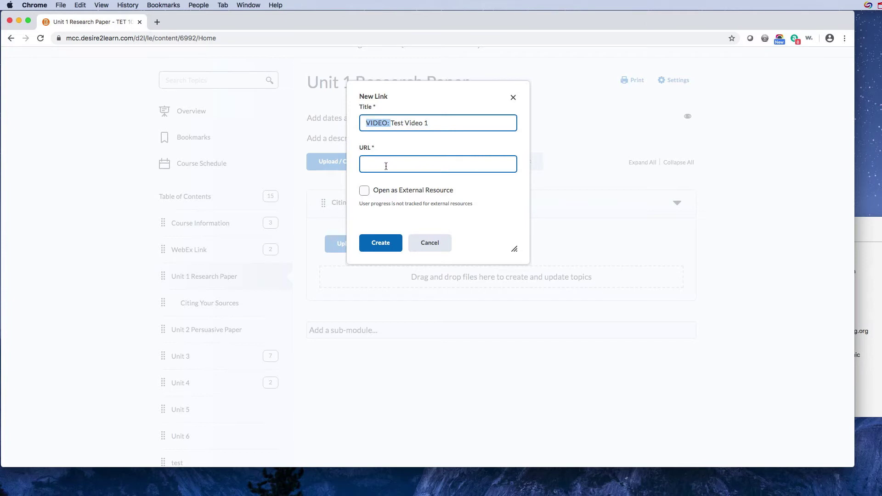
click(386, 166)
key(super+v)
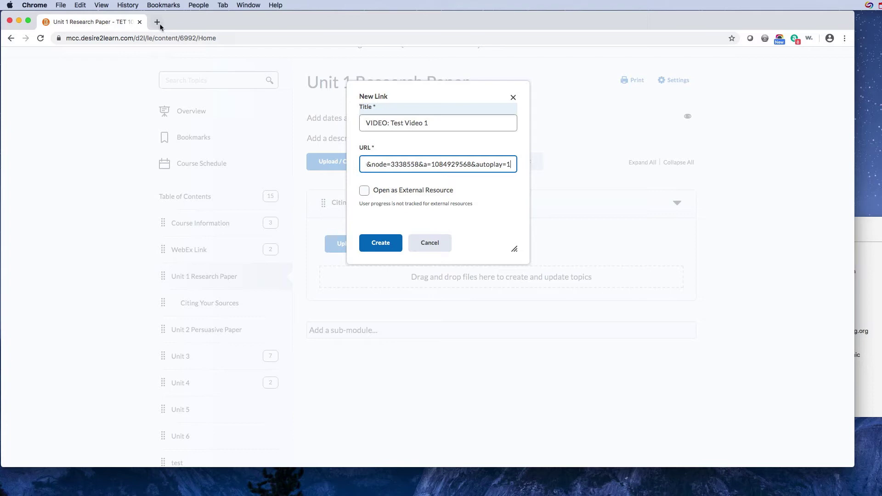
click(390, 254)
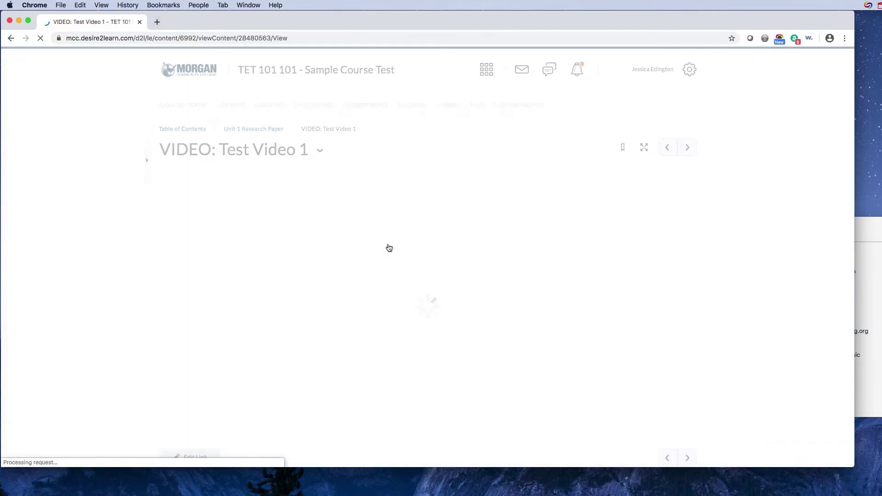
scroll(389, 248, down, 1)
scroll(397, 249, down, 3)
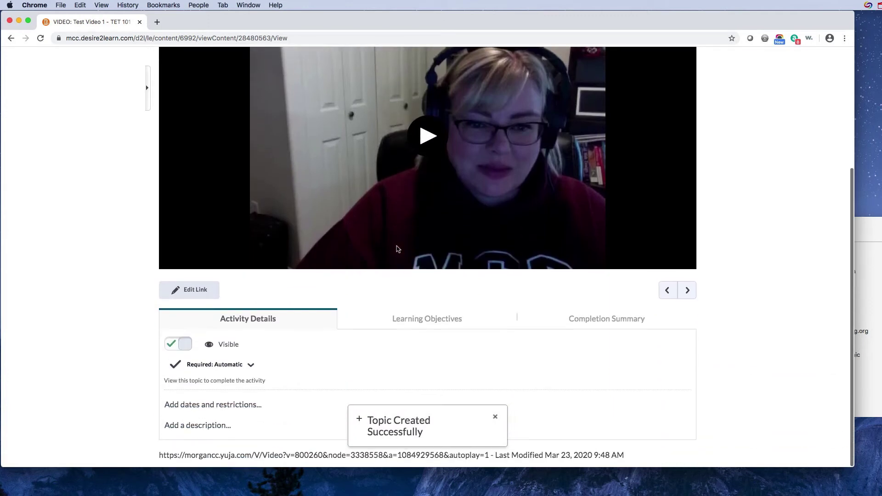
scroll(397, 249, up, 2)
scroll(484, 152, up, 2)
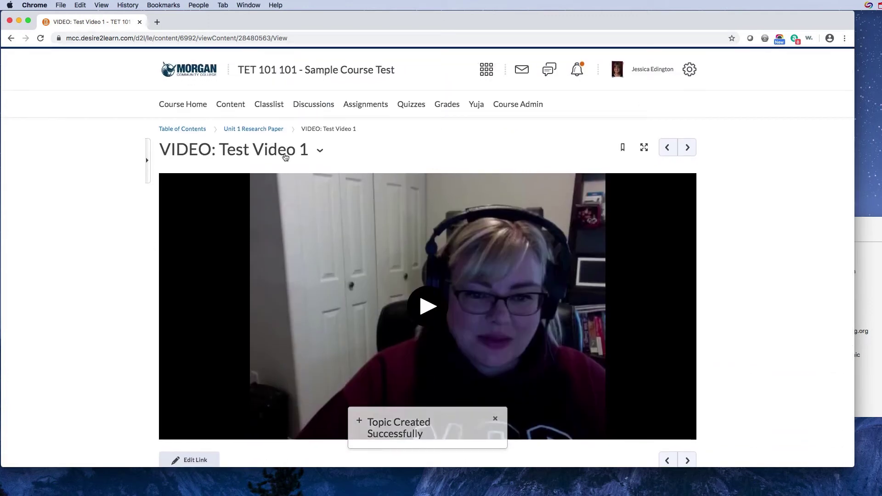
Return to the Unit 1 Research Paper module and list the content types to create.
click(252, 130)
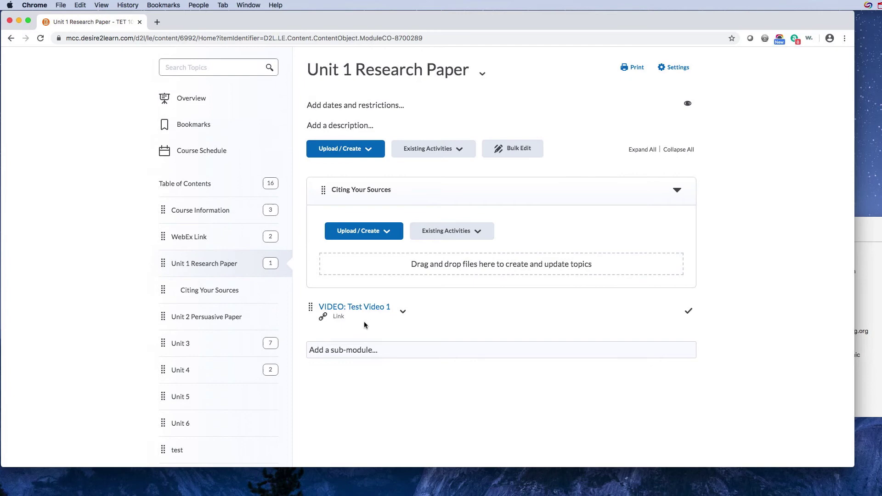
click(353, 154)
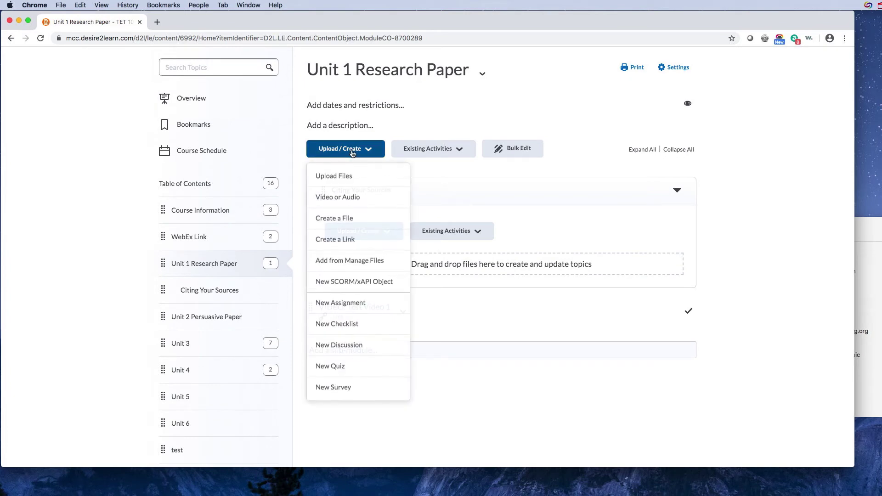
Start a new page titled Lecture Notes with a heading line and a filler paragraph in its body.
click(349, 218)
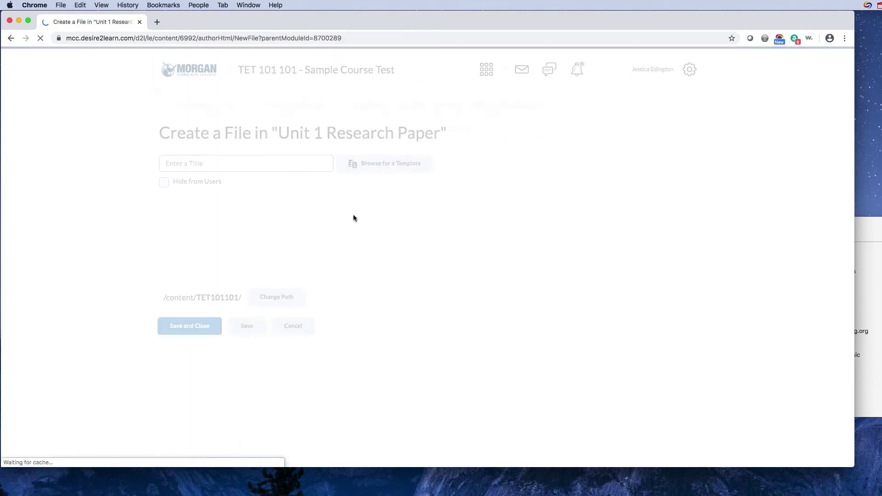
click(270, 165)
text(L)
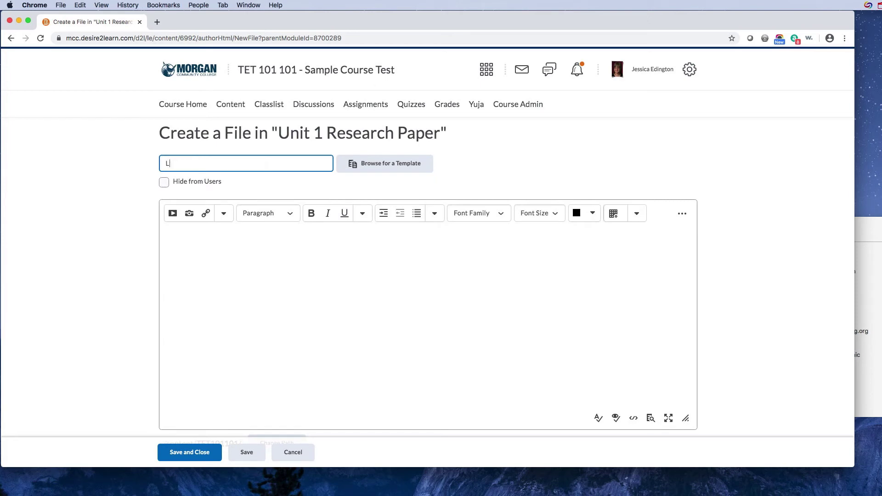
text(ecture Notes)
click(318, 269)
text(Lecture)
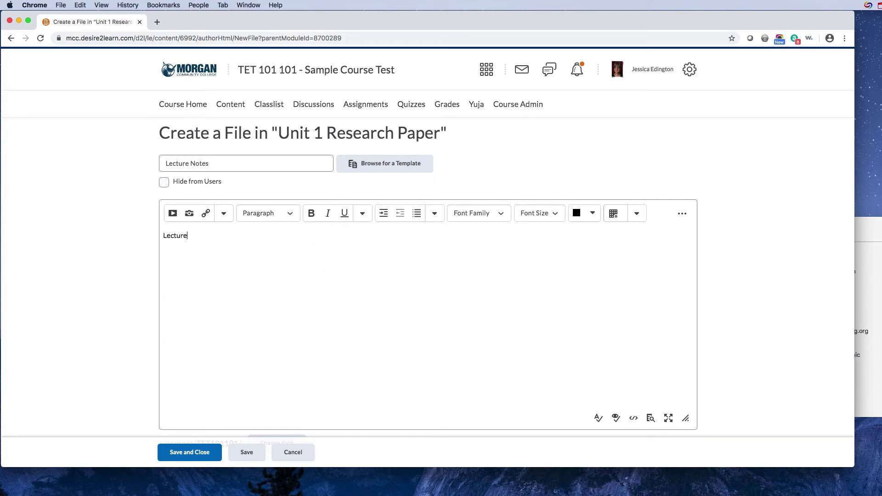
text( Notes)
key(Return)
text(a;ds lfkjasd ;flajsd f;lkadjsf kla;sjd flkajsd fkla)
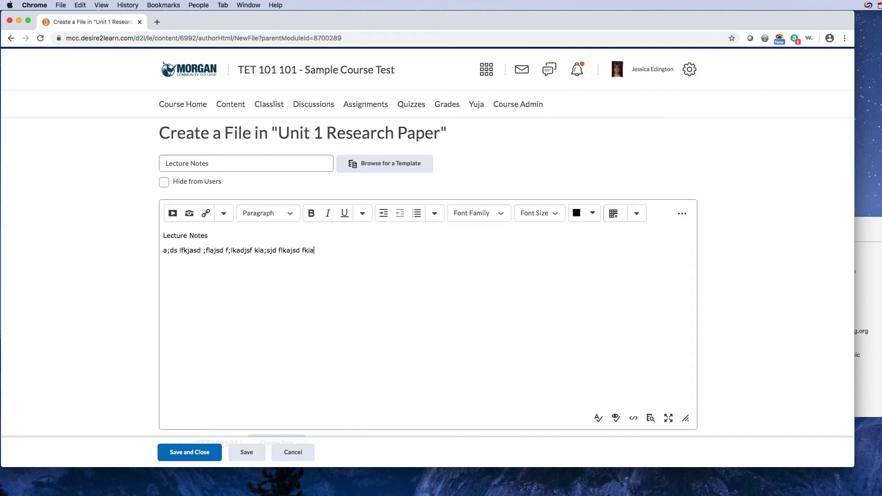
text(sjdf)
key(Return)
Format the Lecture Notes text as Heading 1, then save and close the page.
drag(208, 236, 162, 236)
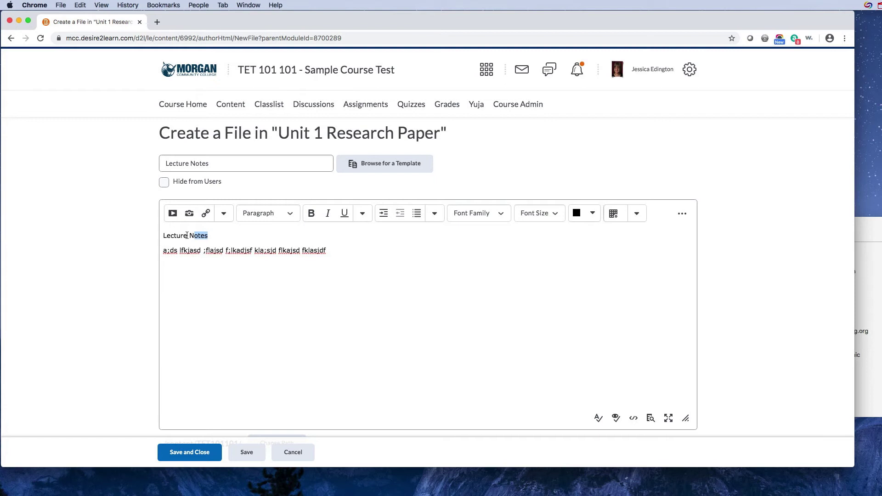
click(289, 213)
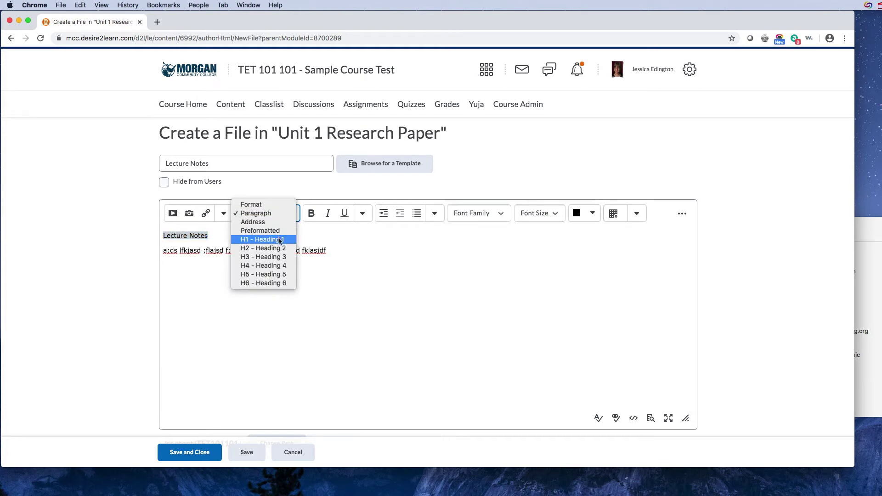
click(278, 238)
click(191, 280)
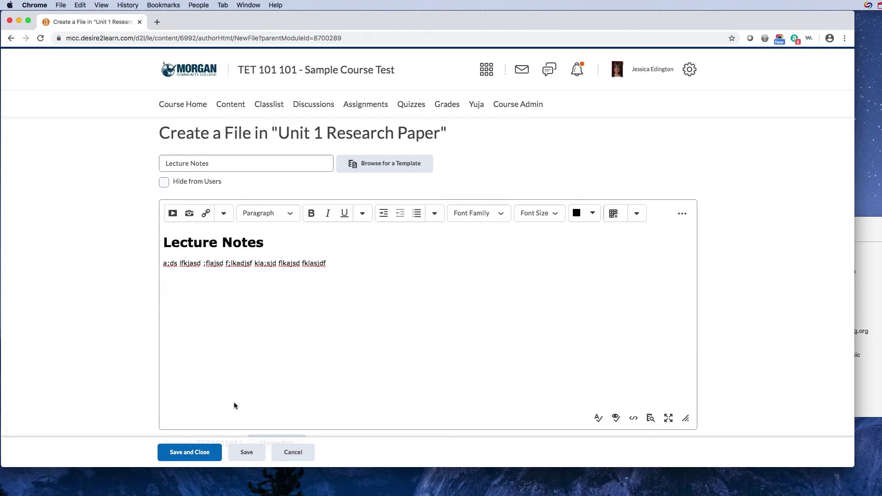
click(209, 457)
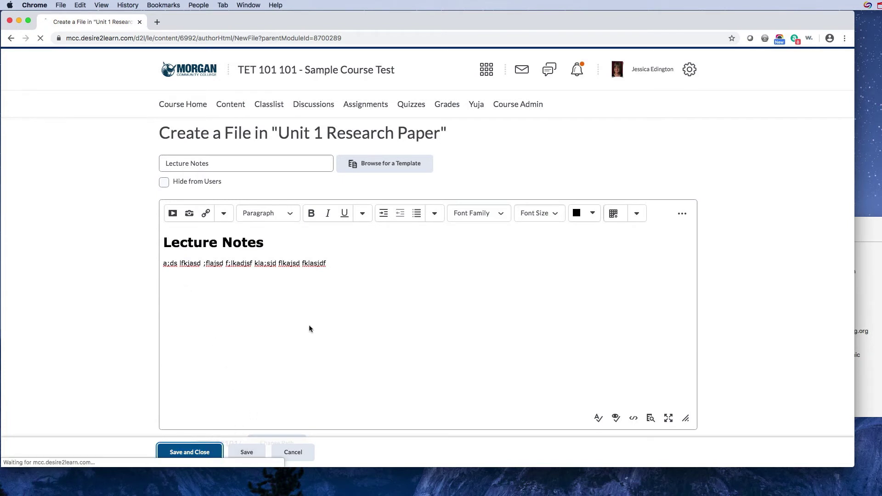
Bring up the sharing links of Test Video 1_edited in the YuJa media library.
click(474, 108)
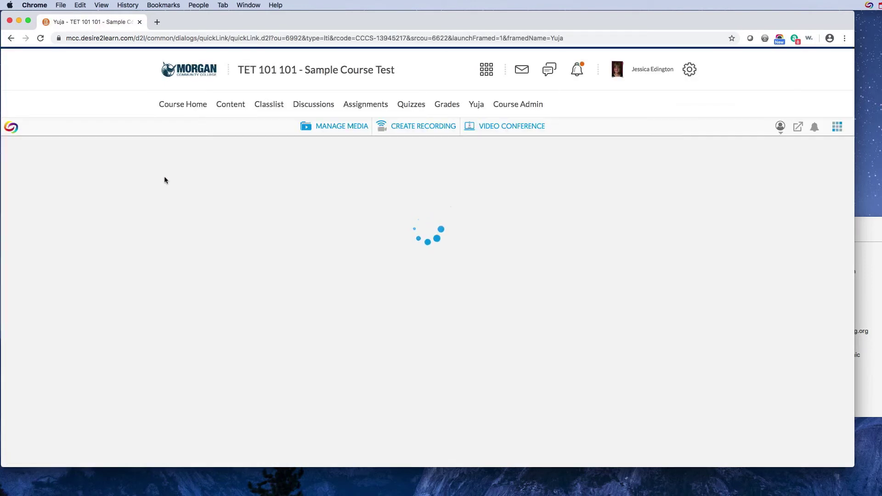
click(31, 199)
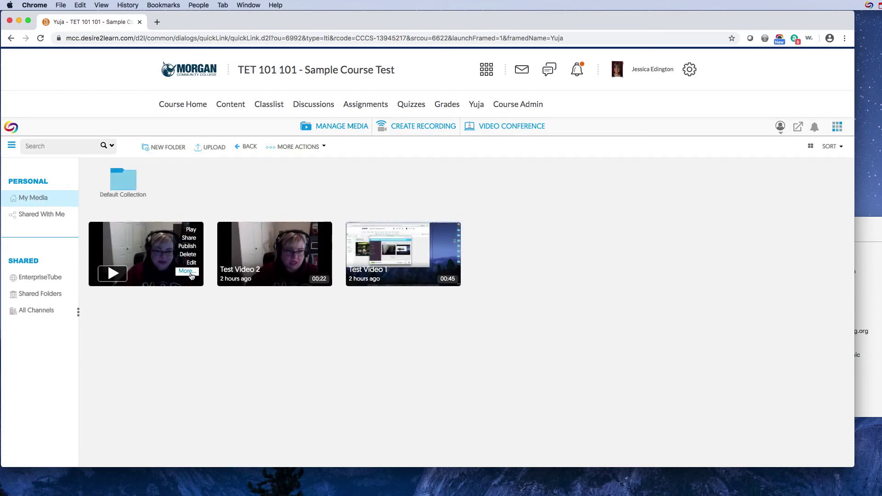
click(191, 274)
click(274, 337)
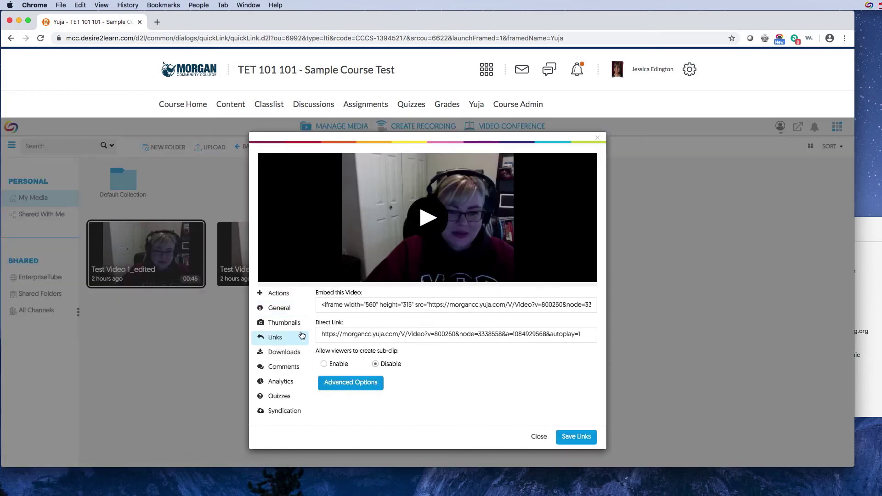
Copy the video's whole embed code, close the links window and head back to course content.
click(340, 305)
triple_click(340, 305)
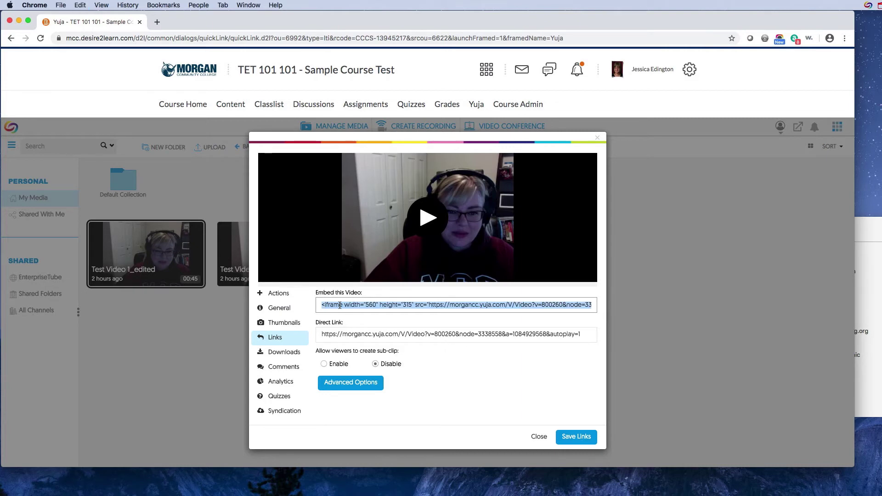
key(Tab)
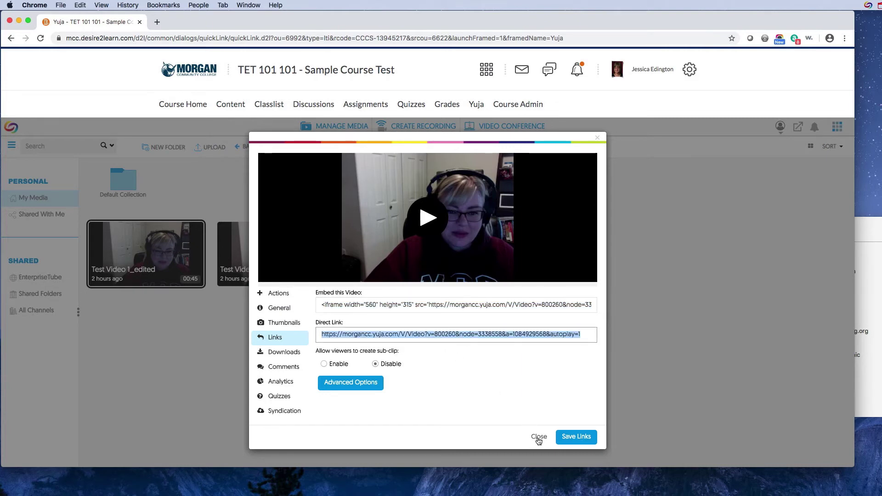
click(539, 437)
click(232, 108)
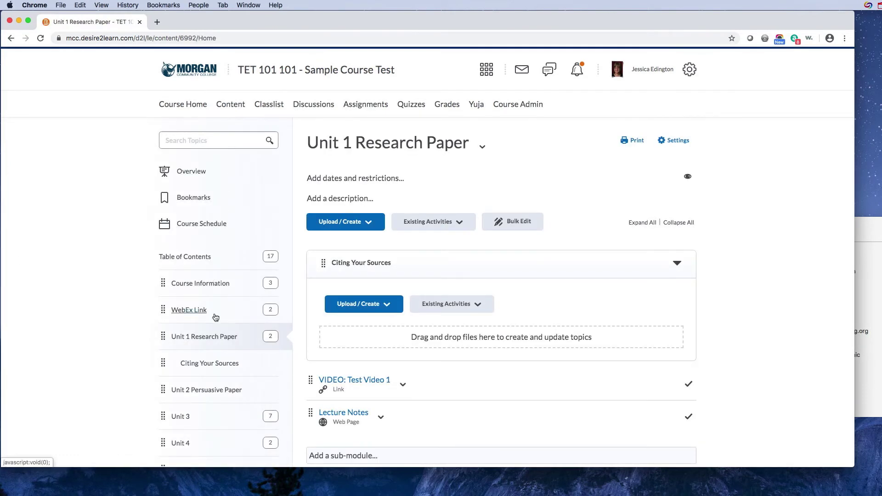
scroll(365, 411, down, 1)
scroll(366, 411, down, 3)
Edit the Lecture Notes page and write a couple of filler lines below its paragraph.
click(351, 321)
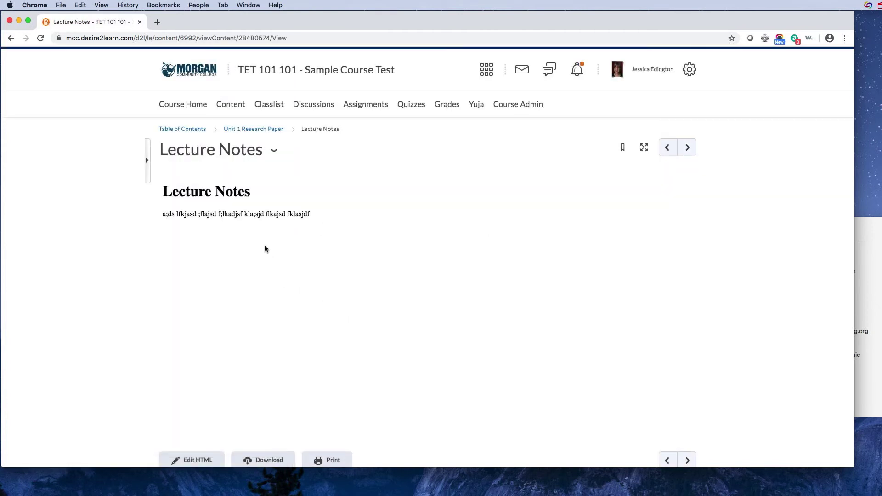
click(199, 460)
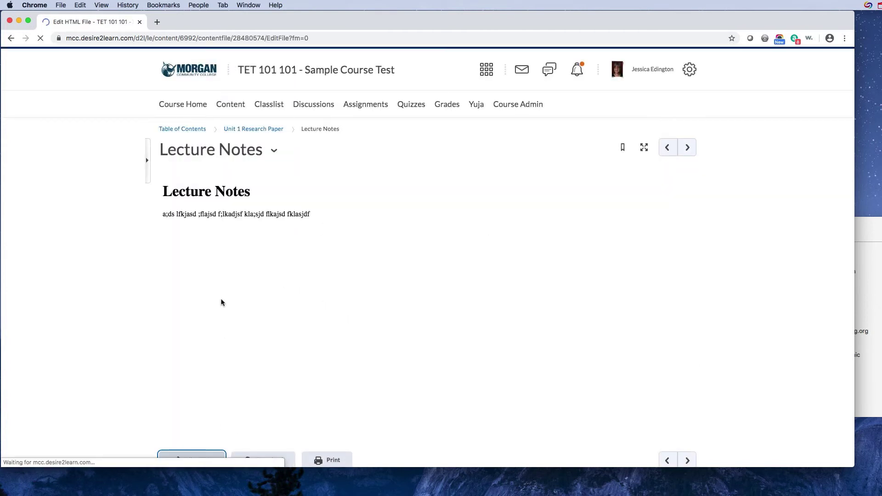
click(239, 285)
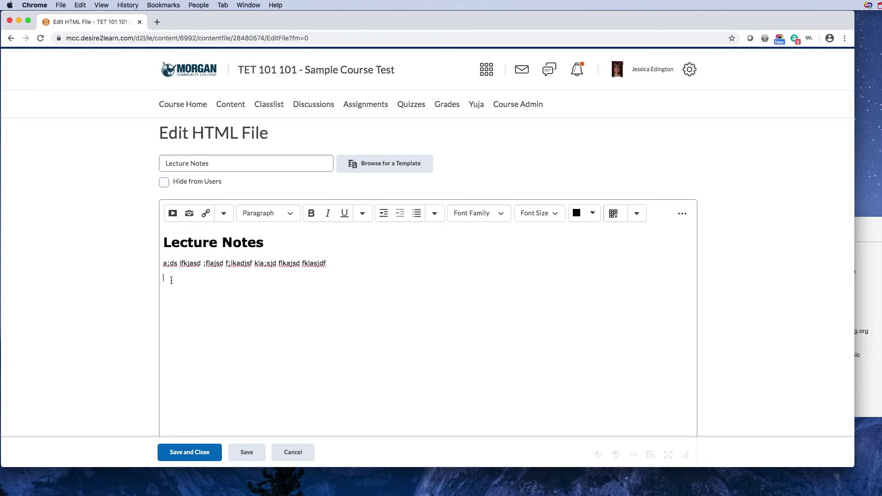
text(asd)
key(Return)
text(fa)
key(Return)
text(sdf)
text(asdf)
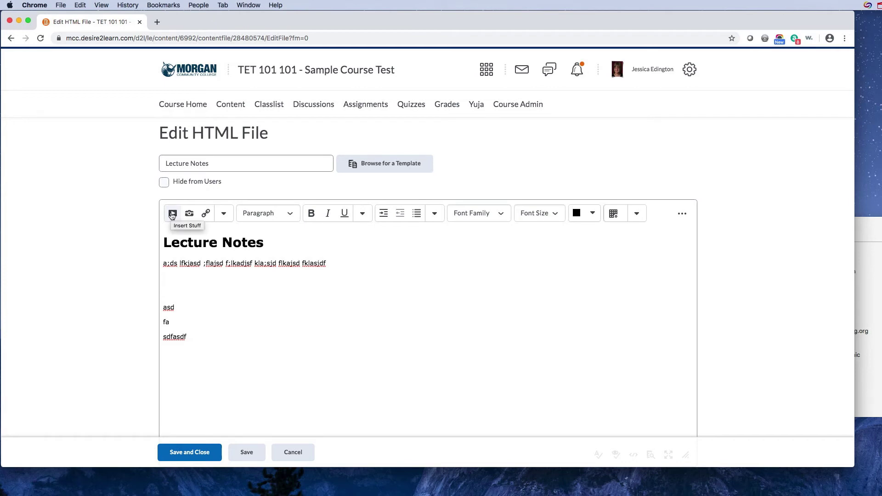
Insert the pasted YuJa iframe embed code into the page via Insert Stuff > Enter Embed Code.
click(173, 215)
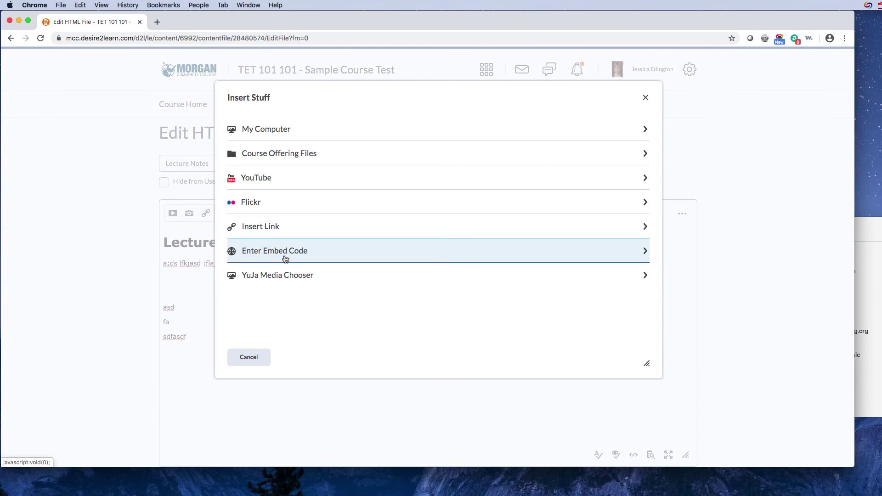
click(286, 258)
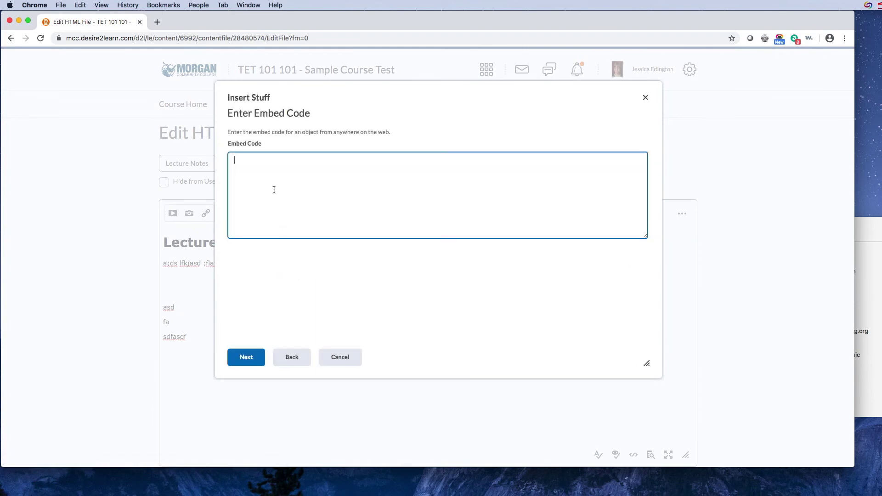
key(super+v)
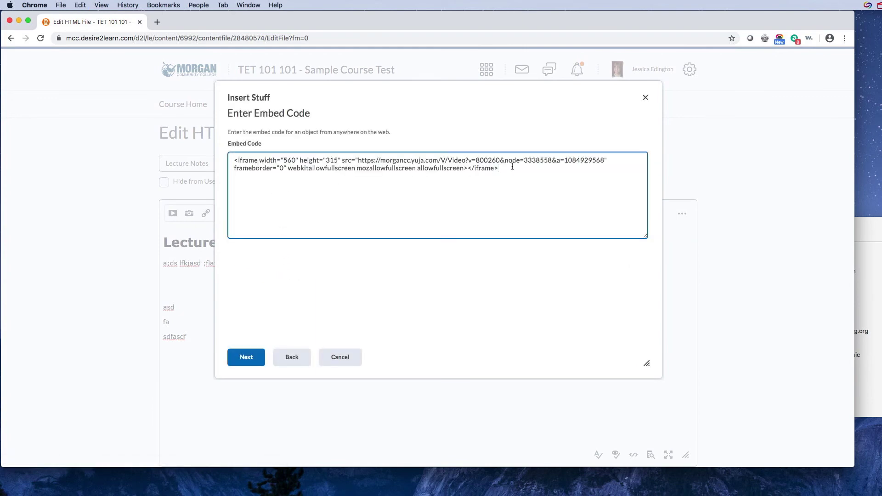
drag(511, 169, 192, 155)
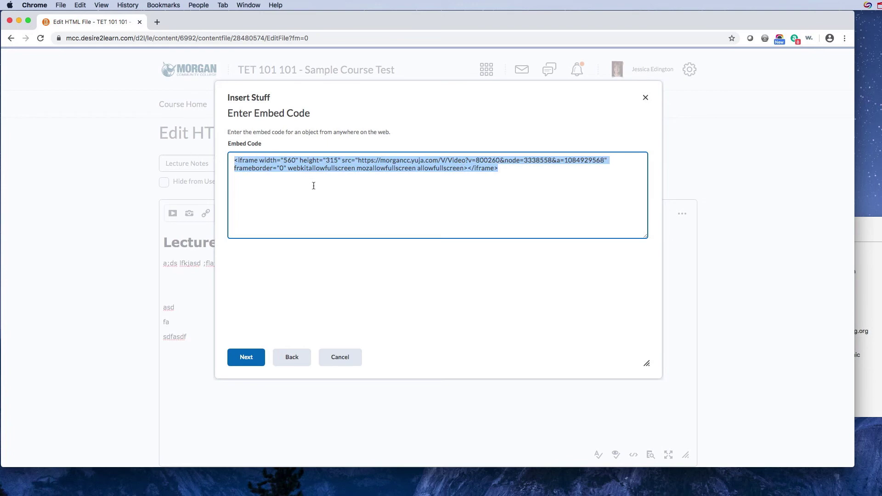
click(254, 360)
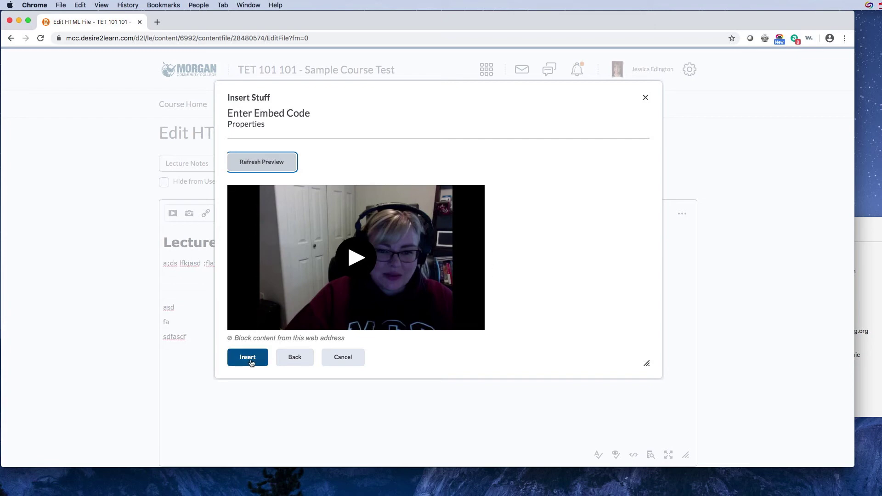
click(250, 362)
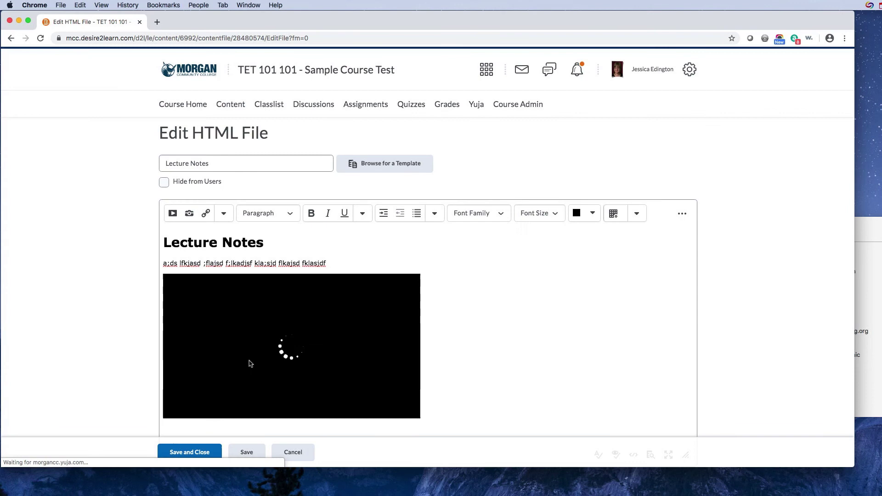
scroll(455, 327, up, 2)
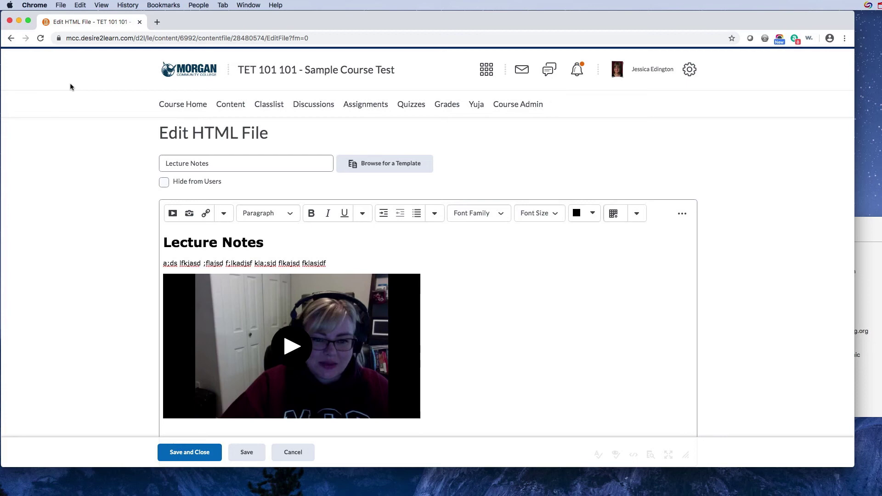
Check the course site's pop-ups and redirects permission, leaving it unchanged.
click(60, 39)
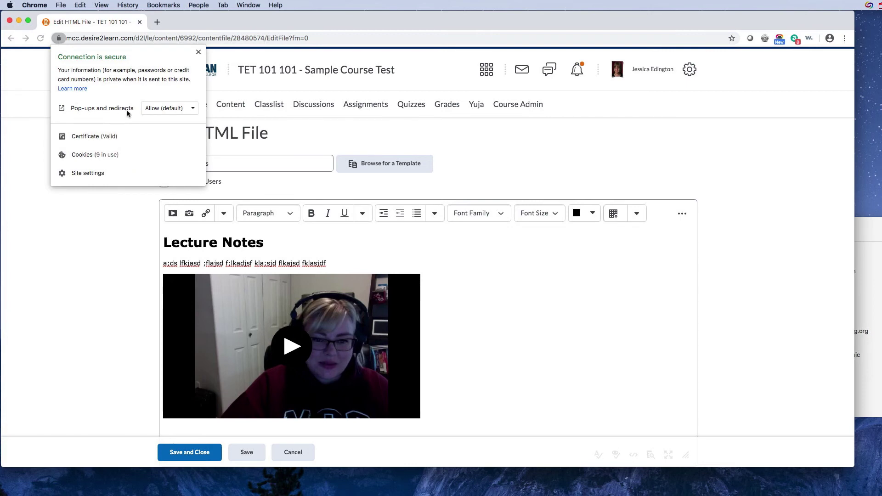
click(166, 108)
click(164, 118)
In the site's full permission settings, set Flash to Allow for mcc.desire2learn.com.
click(93, 177)
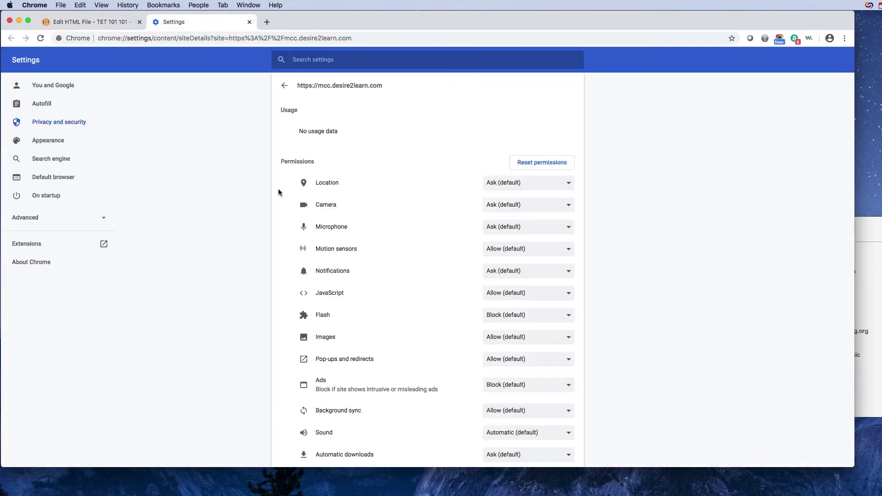
scroll(599, 243, down, 2)
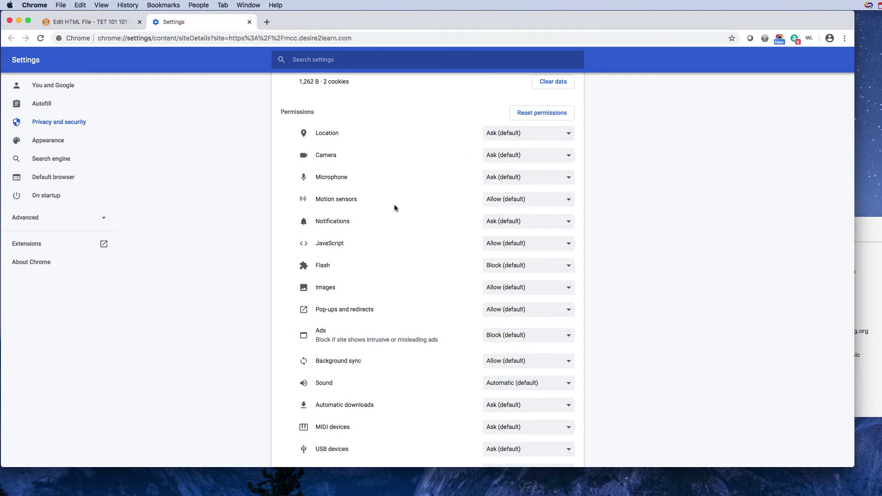
scroll(397, 208, down, 2)
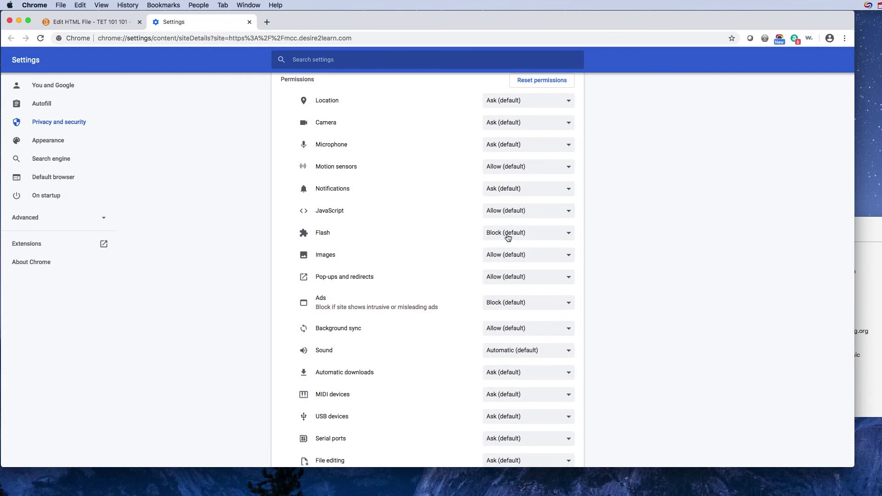
click(508, 238)
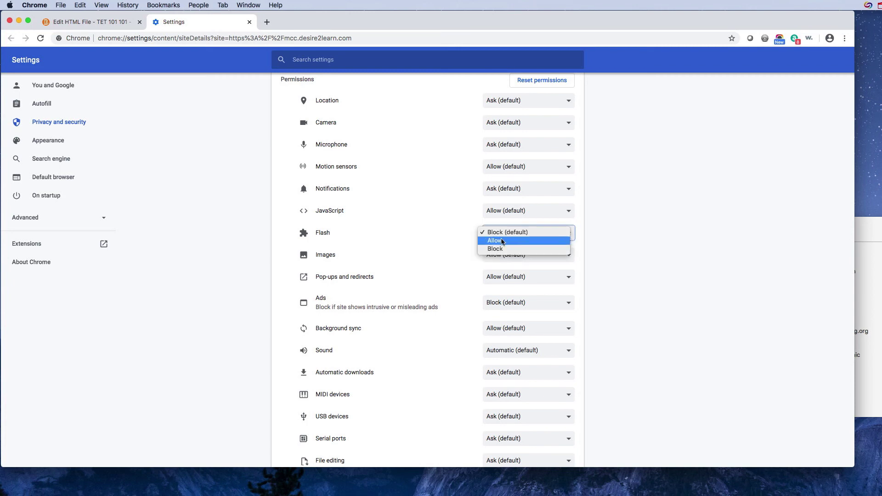
click(501, 242)
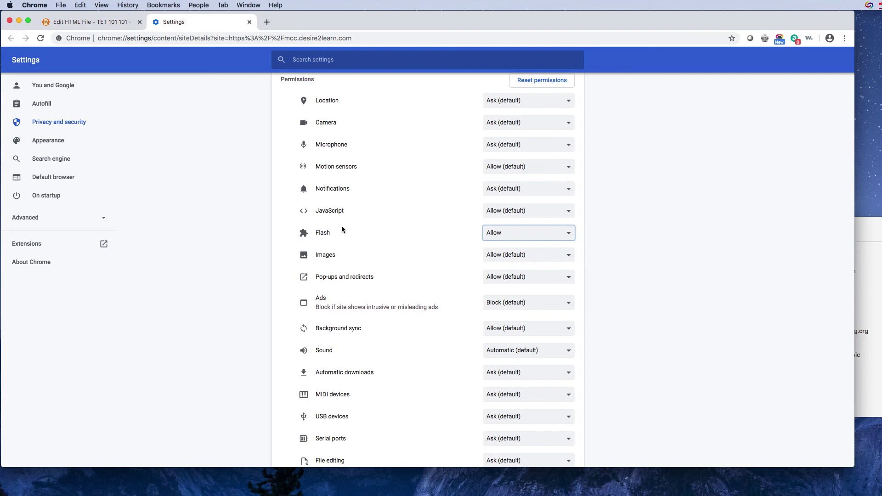
scroll(341, 228, up, 2)
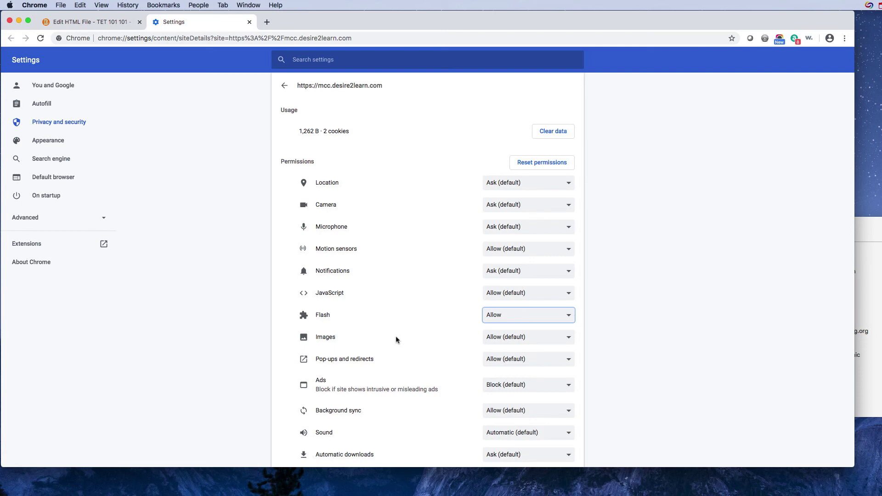
scroll(397, 337, down, 3)
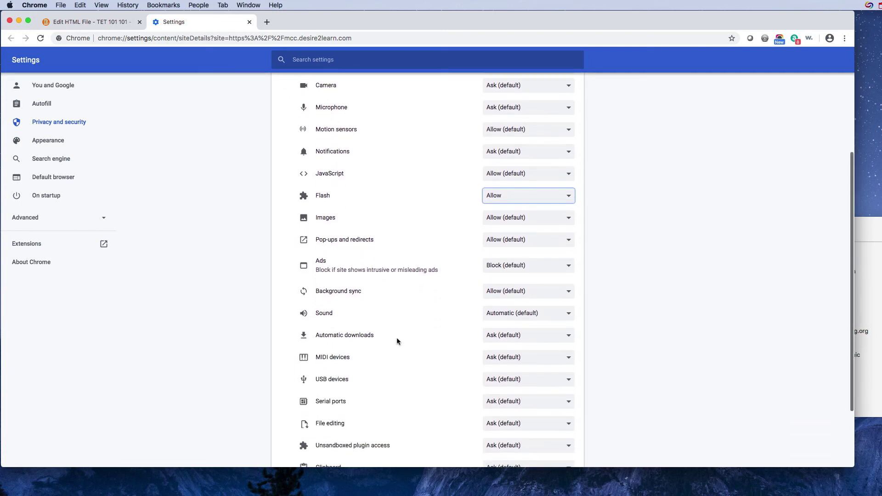
scroll(397, 337, down, 1)
scroll(396, 337, down, 1)
scroll(396, 337, up, 5)
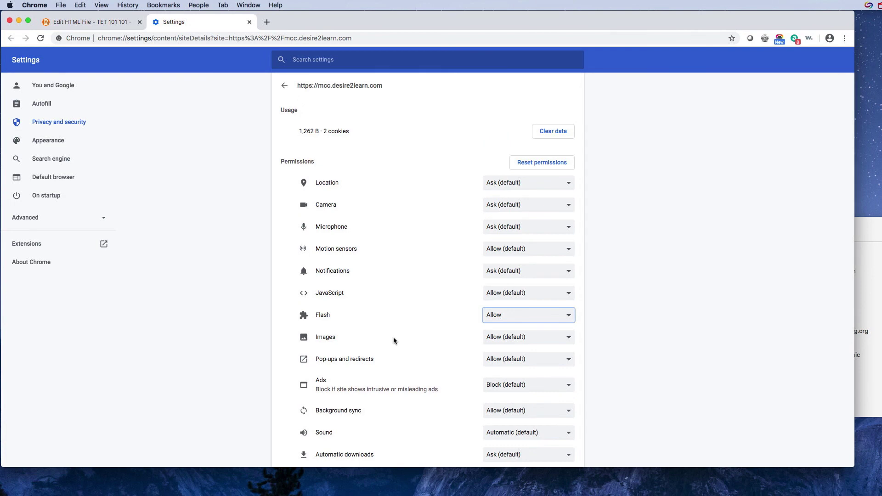
Leave the Settings view and save the Lecture Notes page with its embedded YuJa video.
click(249, 22)
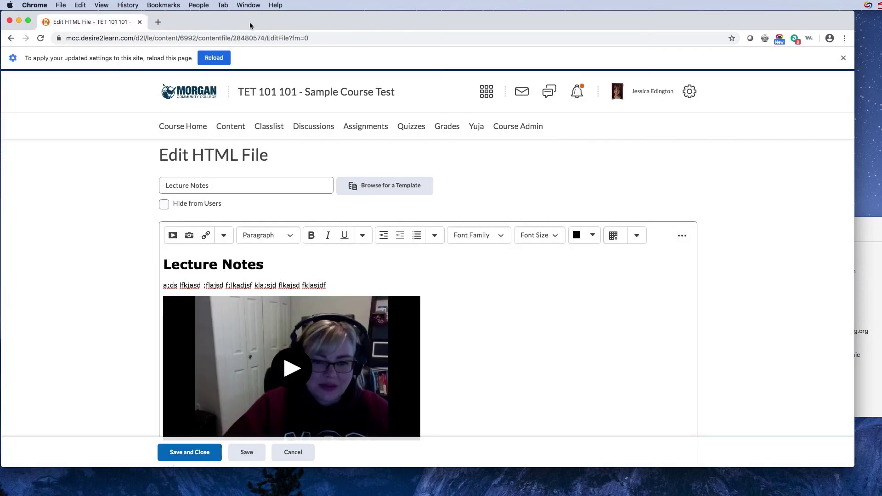
click(196, 452)
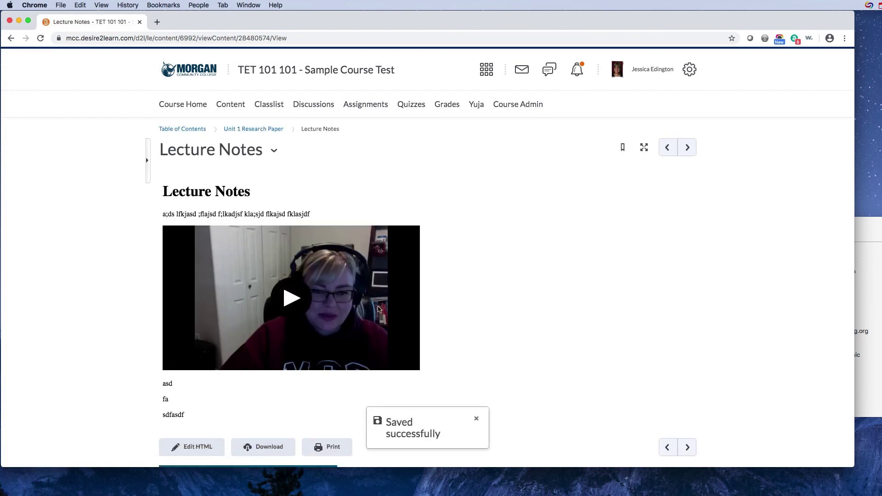
scroll(380, 308, down, 2)
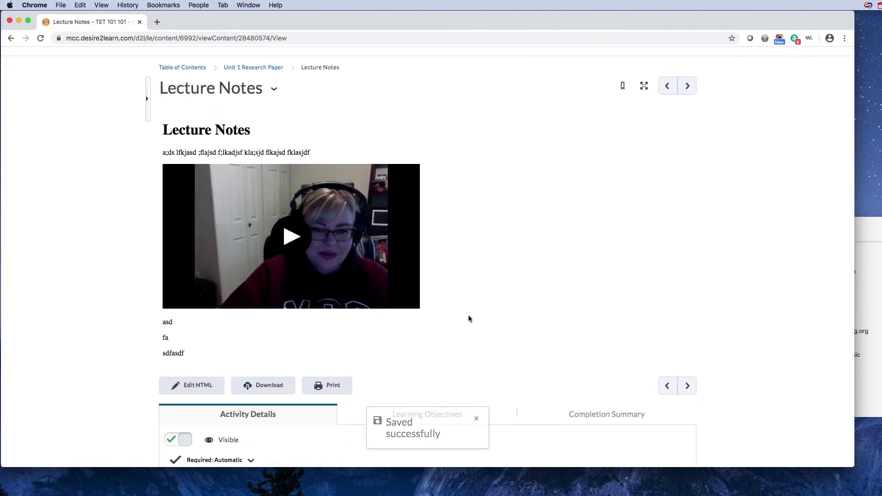
scroll(467, 318, up, 2)
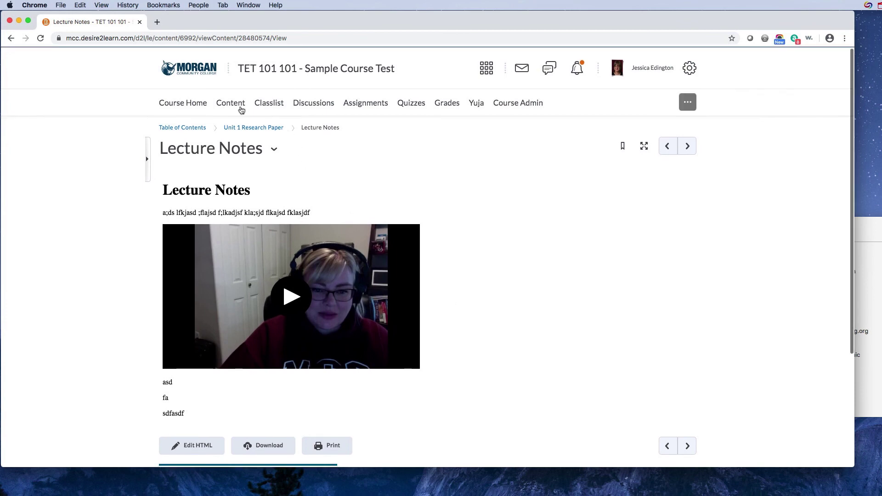
Go back to the course Content listing showing the Unit 1 Research Paper module.
click(232, 106)
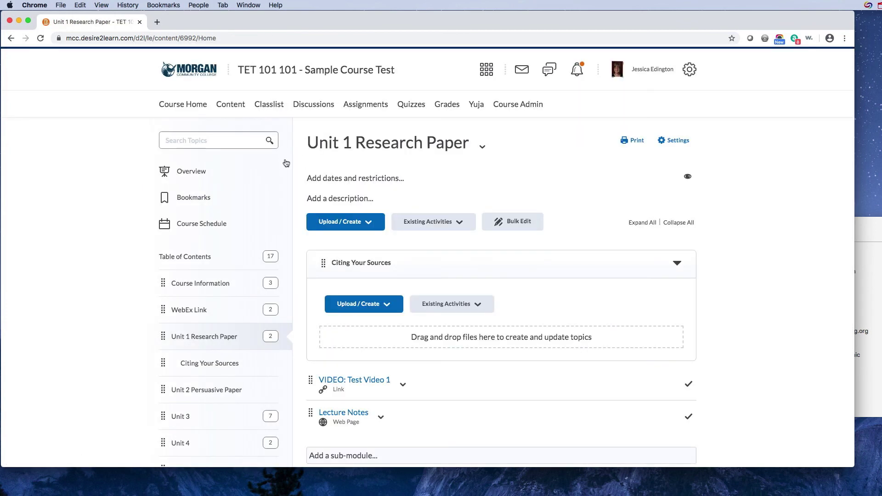
scroll(324, 261, down, 4)
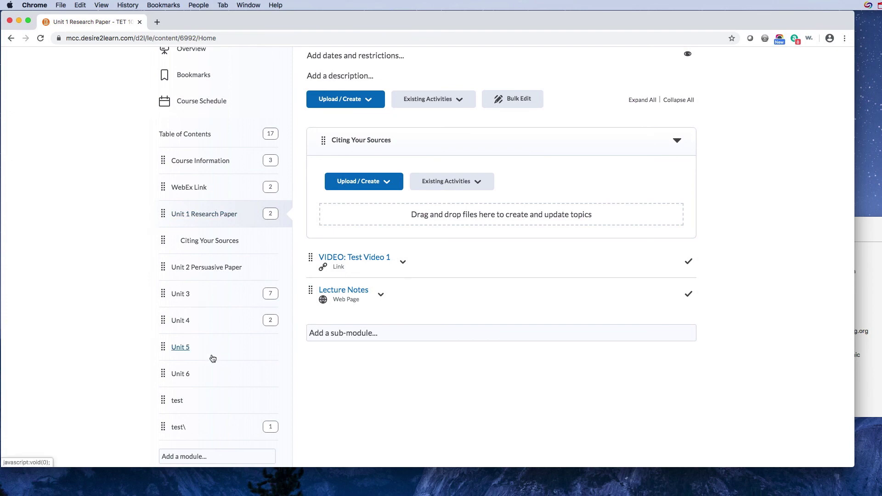
scroll(213, 358, up, 4)
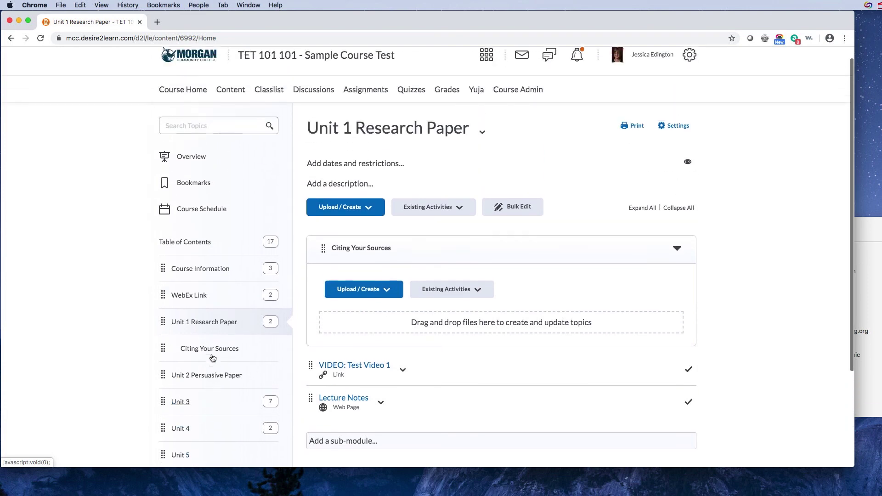